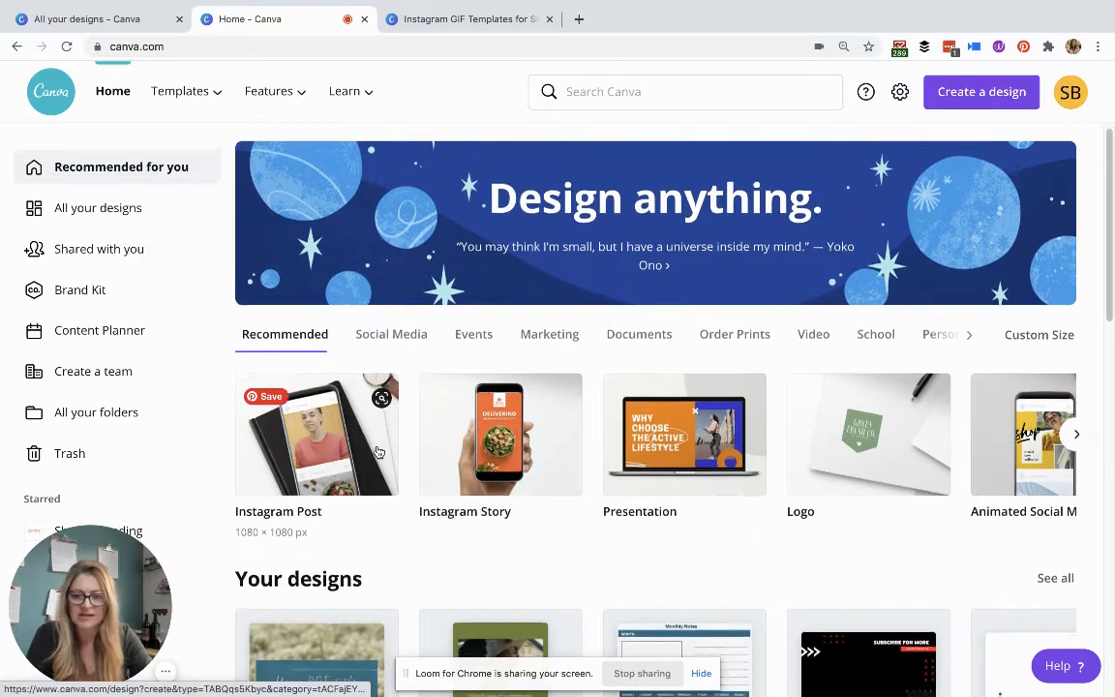
Open the pink candy hearts "You are the best thing in my life" template from the recommended Instagram Posts.
scroll(578, 453, down, 2)
scroll(579, 453, down, 5)
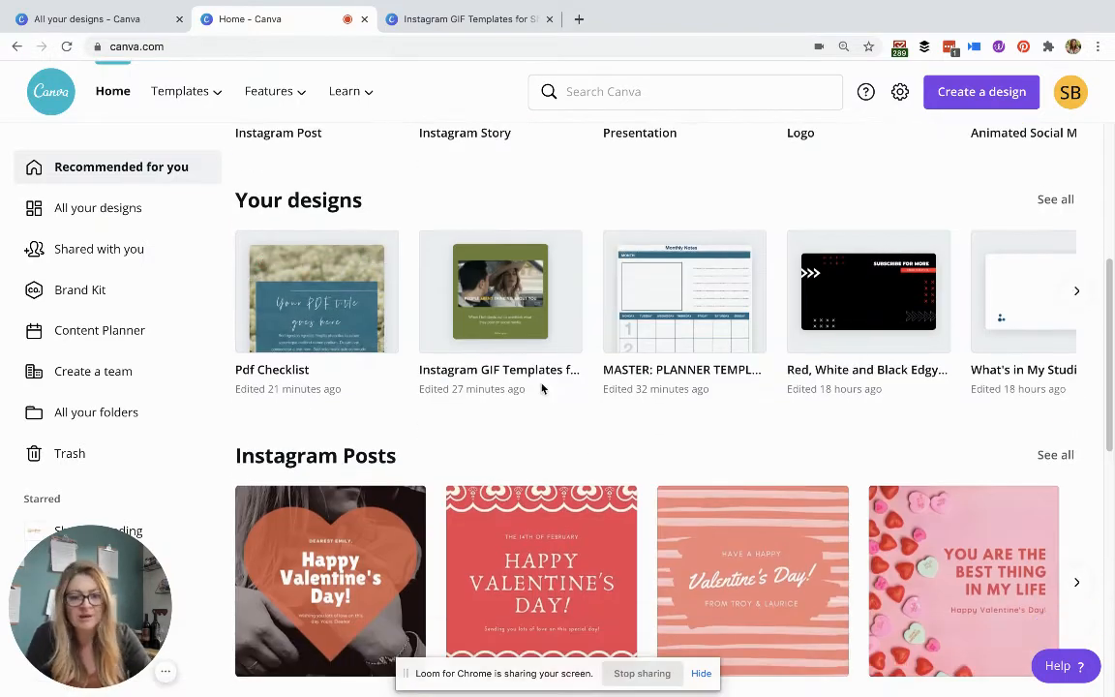
scroll(788, 323, down, 2)
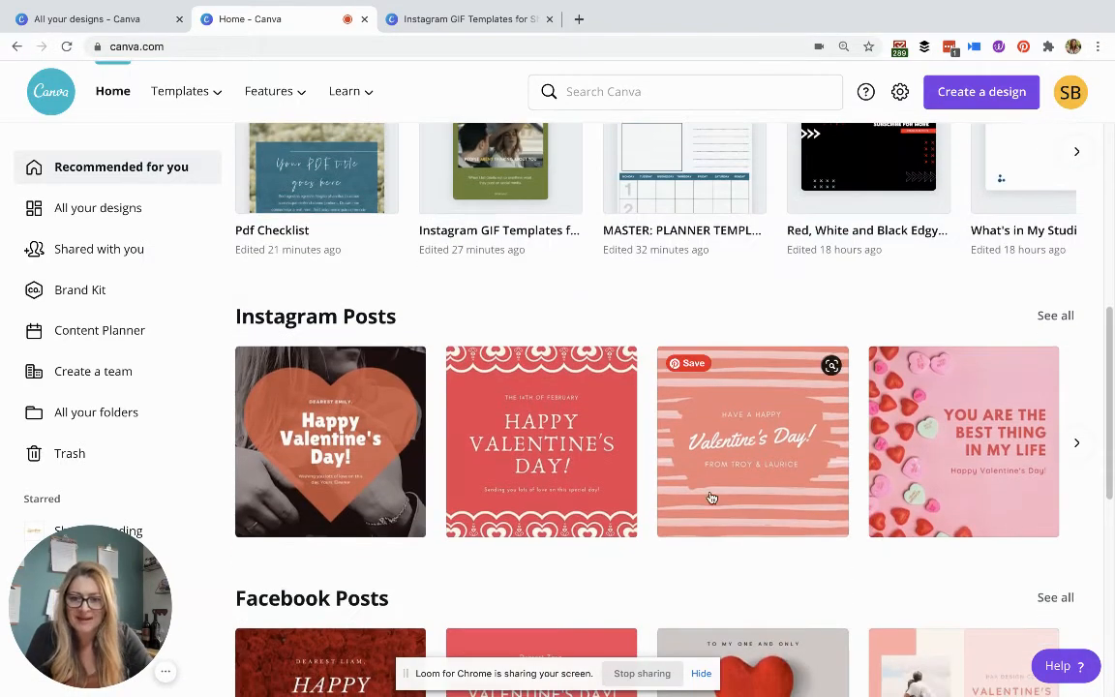
scroll(743, 332, down, 2)
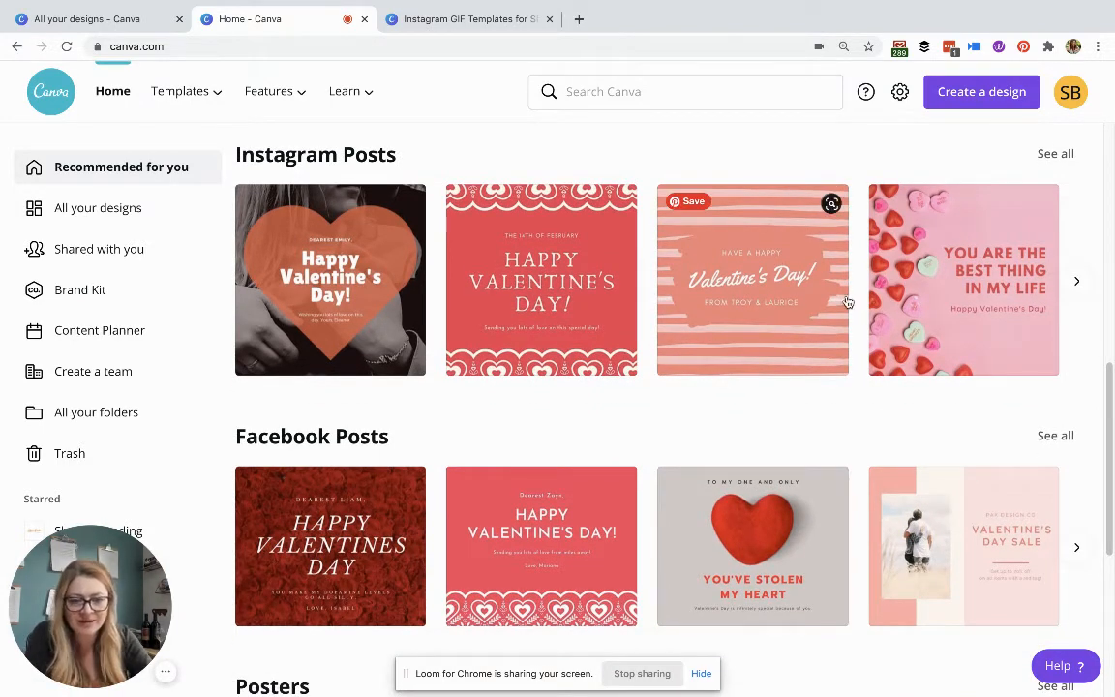
click(951, 280)
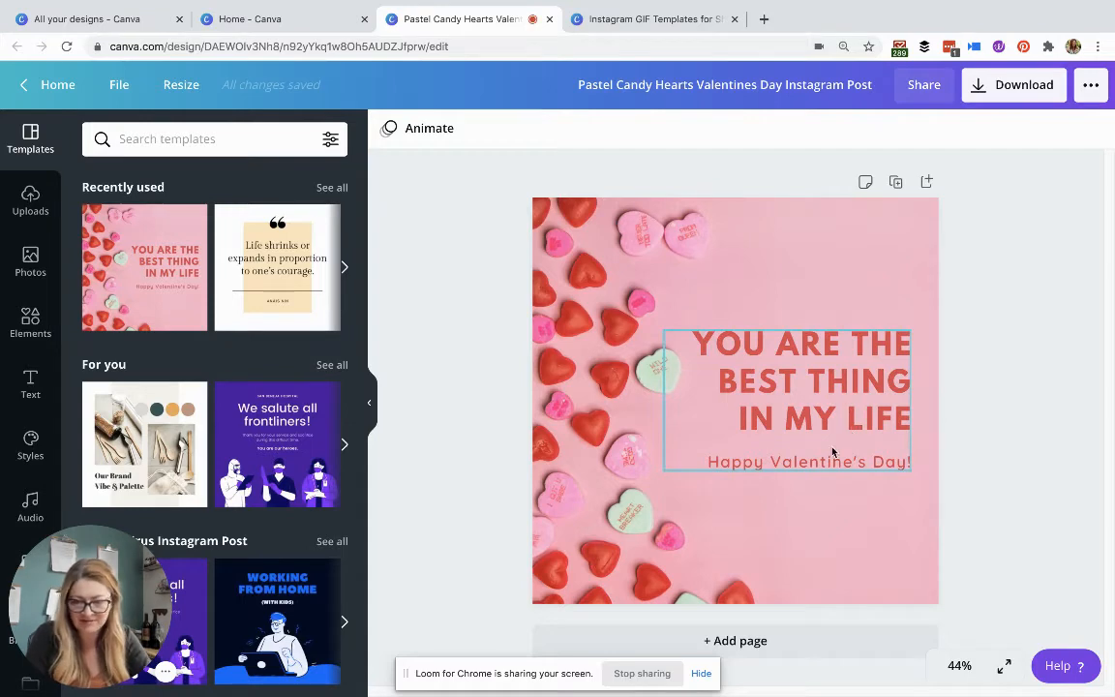
Apply the PDFs brand palette to the design and delete the candy hearts background photo.
click(27, 444)
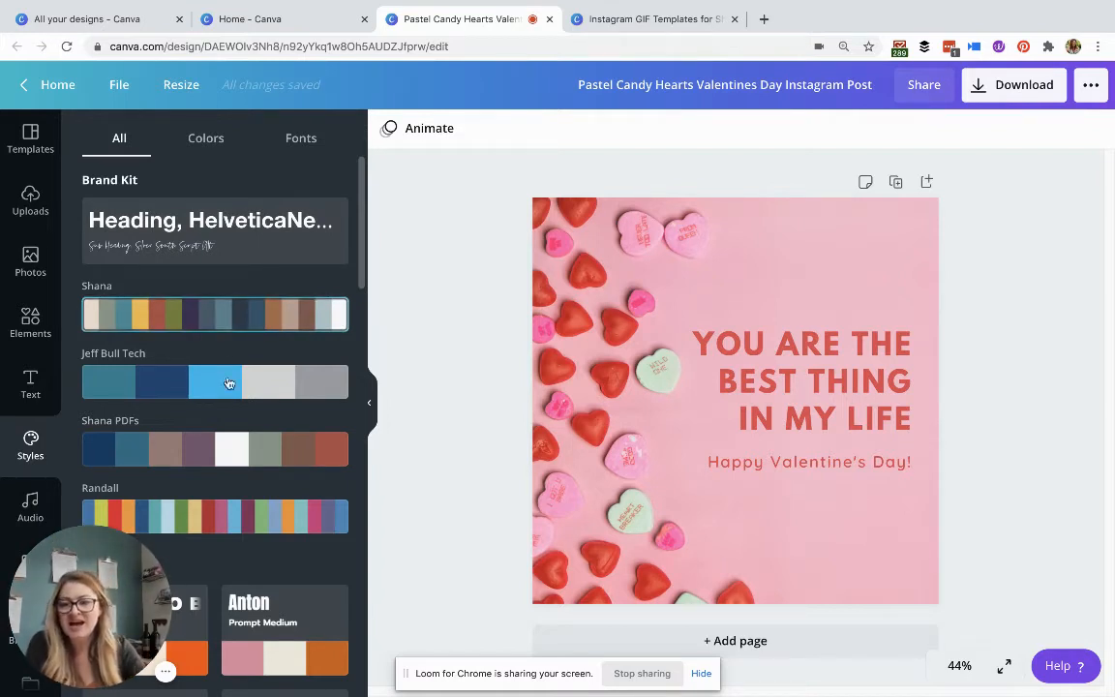
click(221, 452)
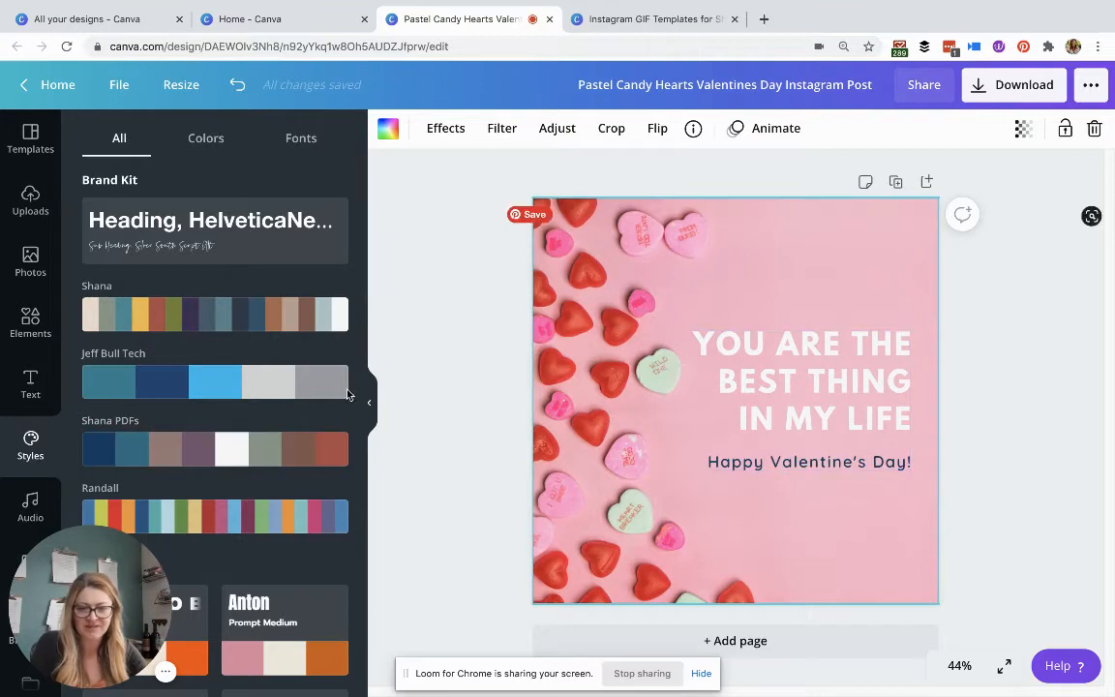
key(Delete)
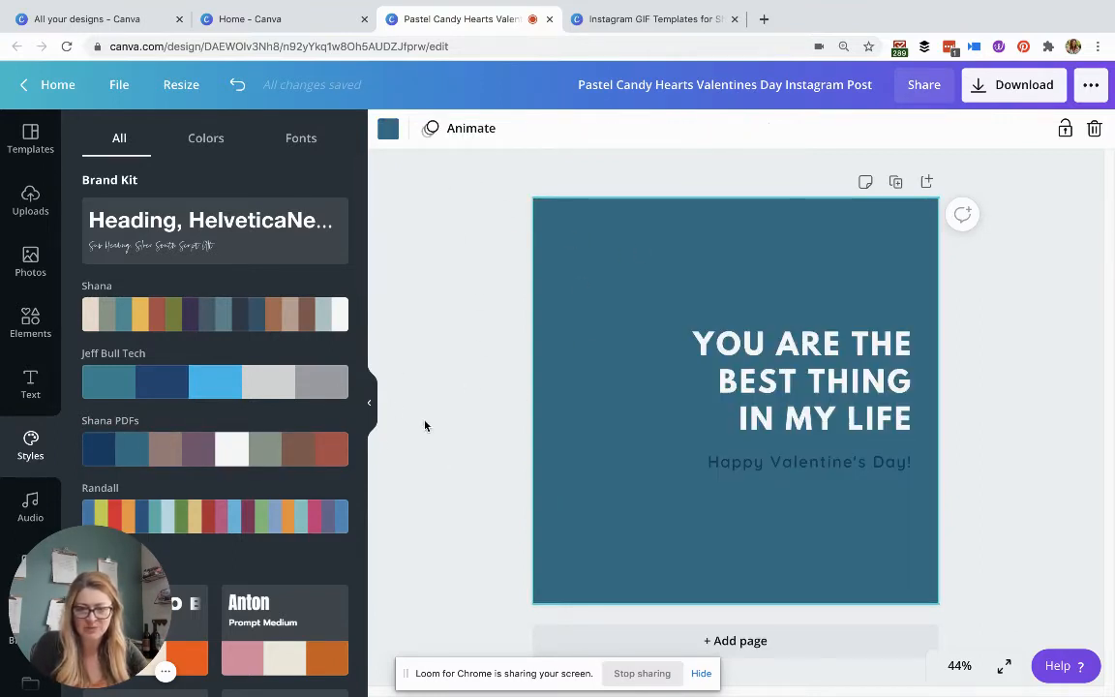
Shuffle the PDFs brand palette until the background is muted purple, and apply the Brand Kit fonts to the text.
click(232, 448)
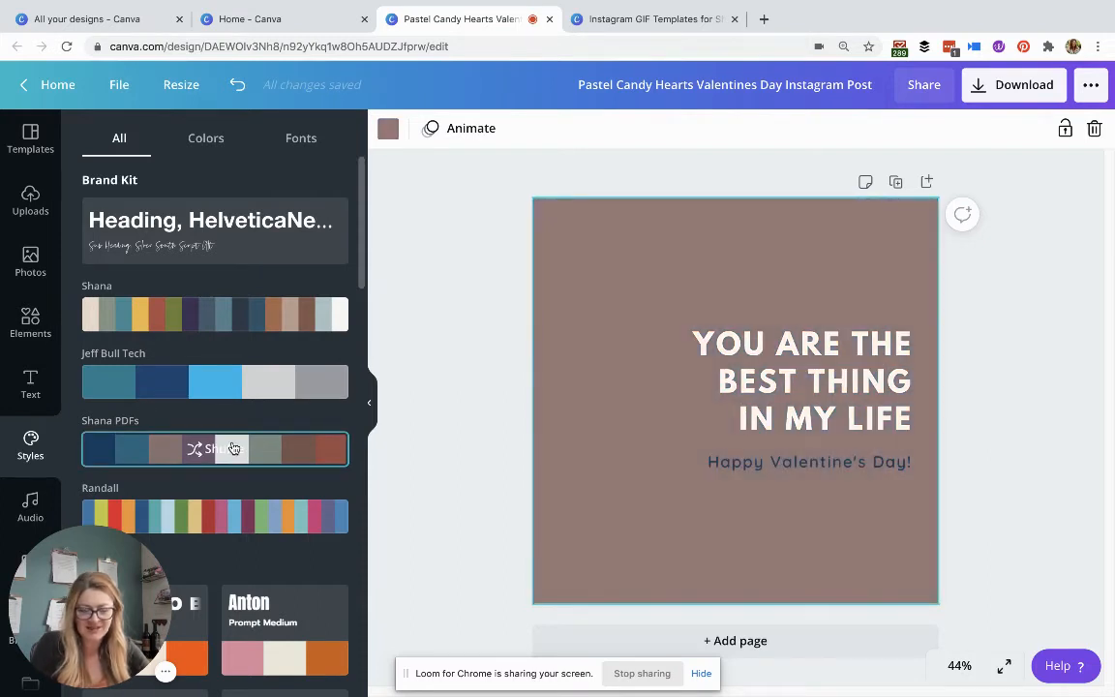
click(233, 448)
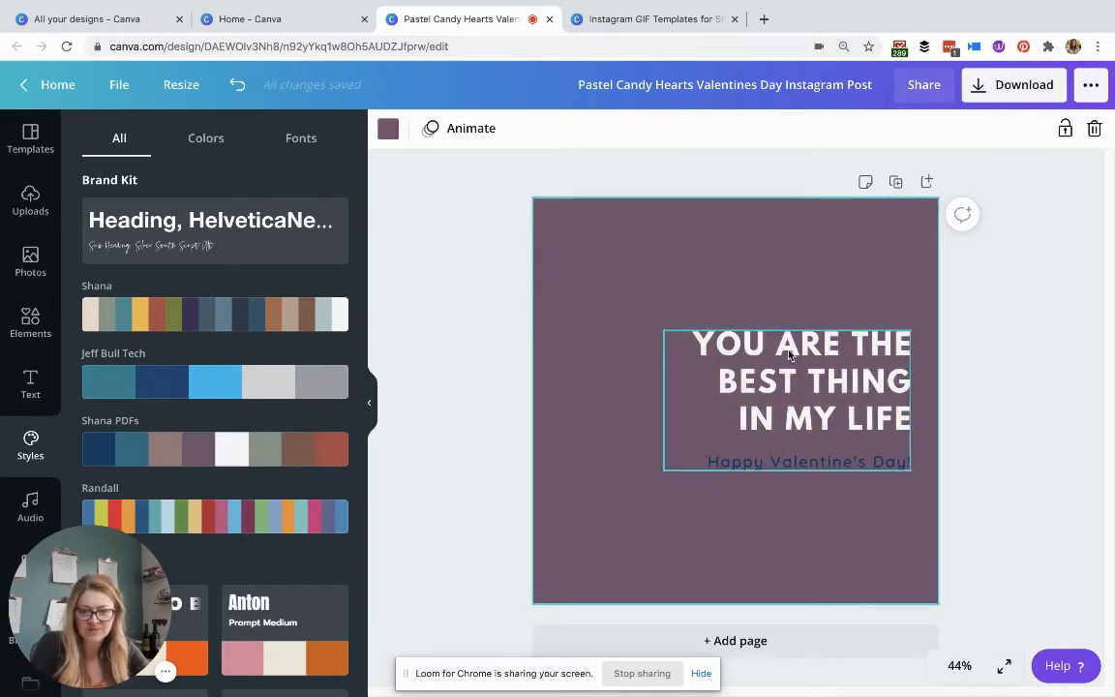
click(212, 224)
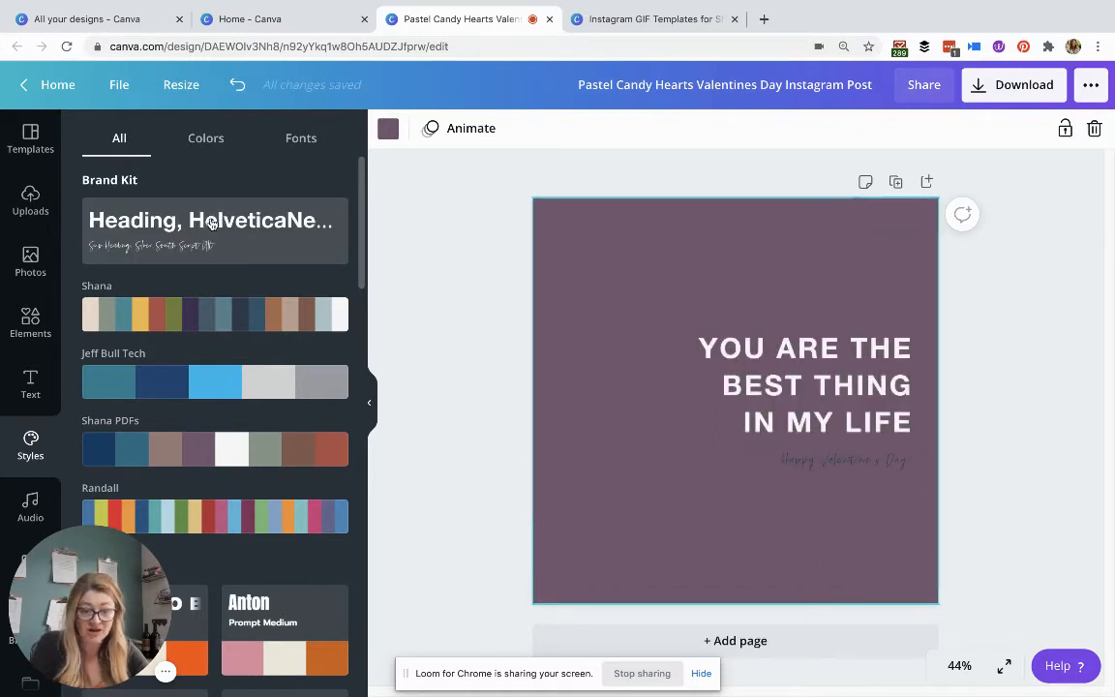
Shrink the text group and recolour the "Happy Valentine's Day!" line with the light beige brand colour.
click(785, 370)
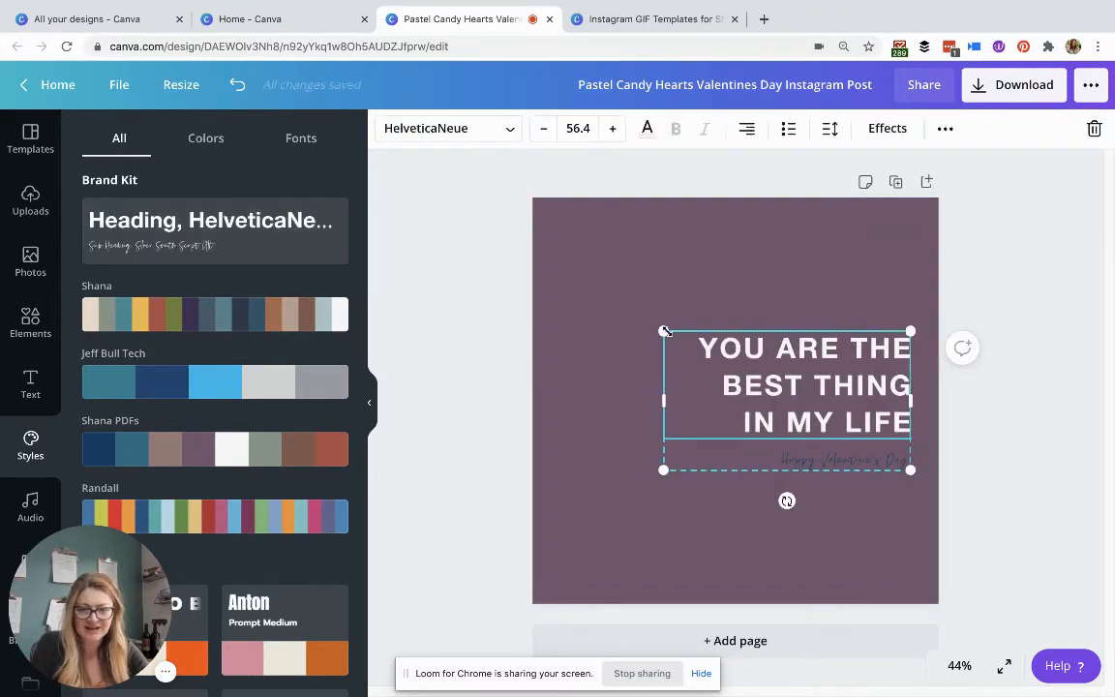
drag(664, 328, 728, 369)
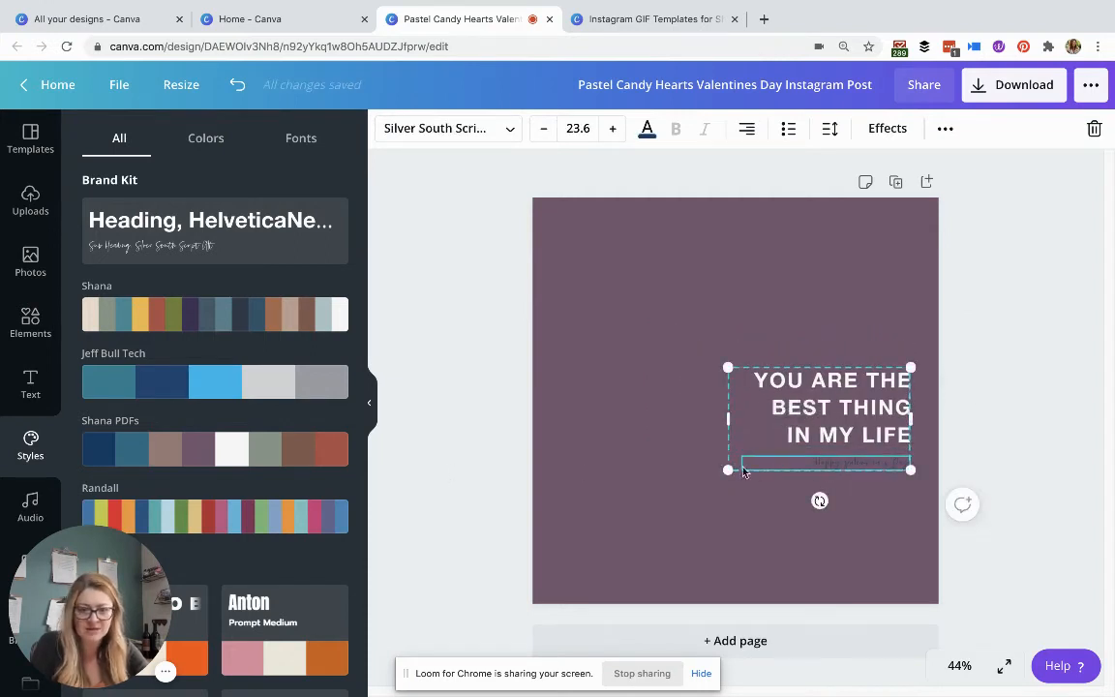
double_click(785, 468)
click(648, 131)
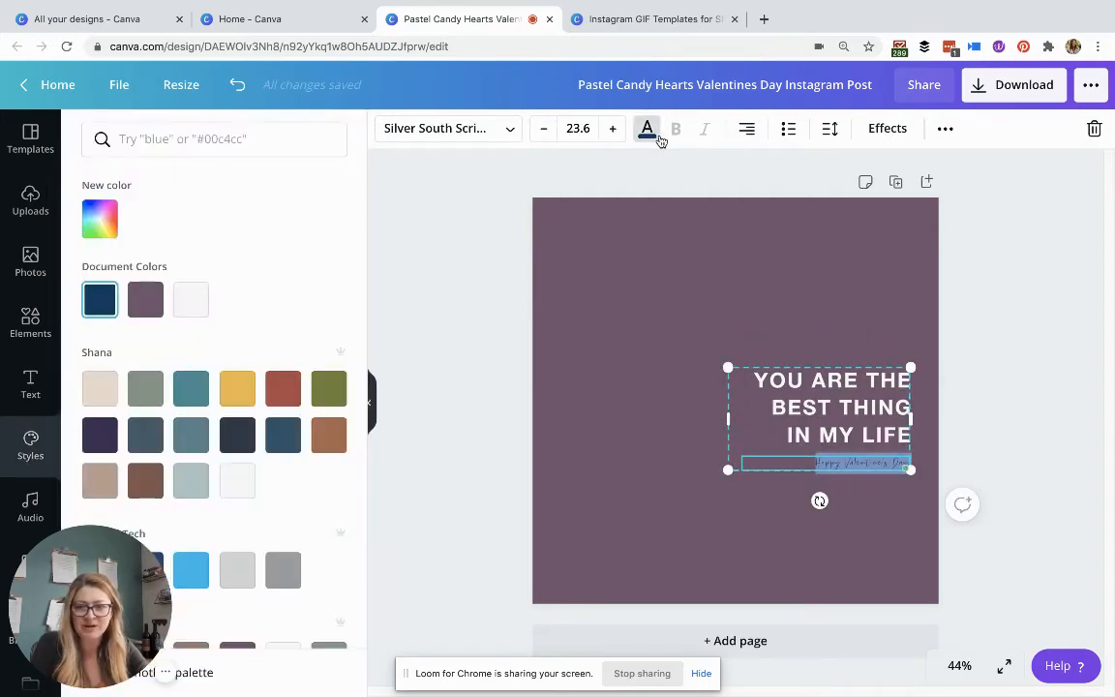
click(182, 440)
click(146, 388)
click(100, 388)
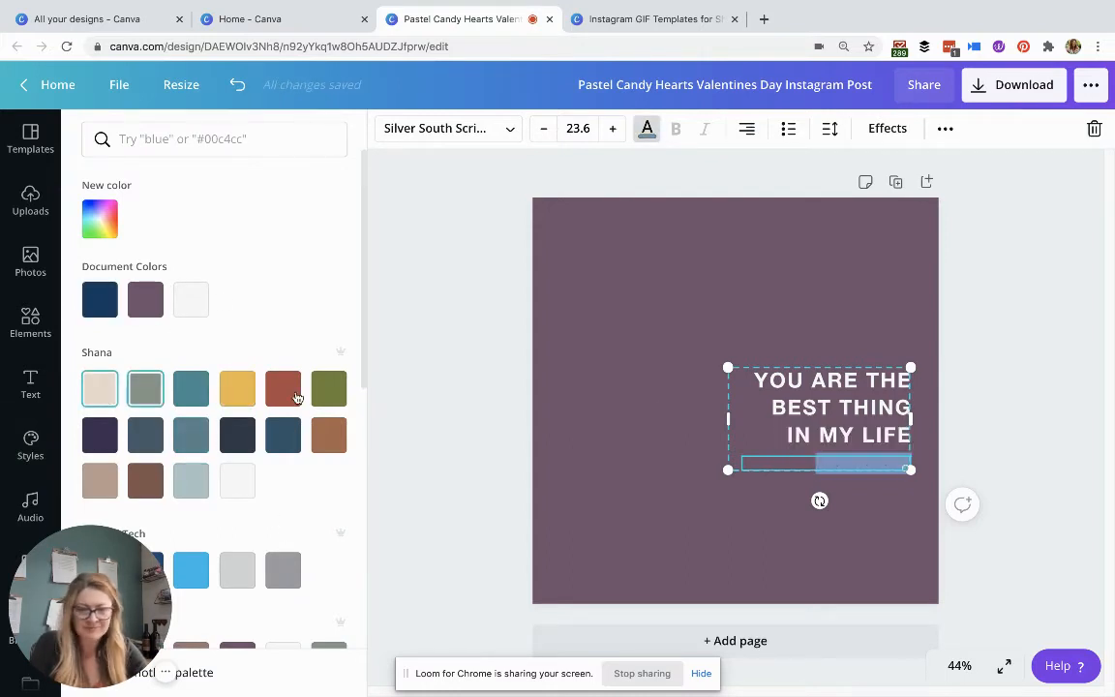
click(514, 431)
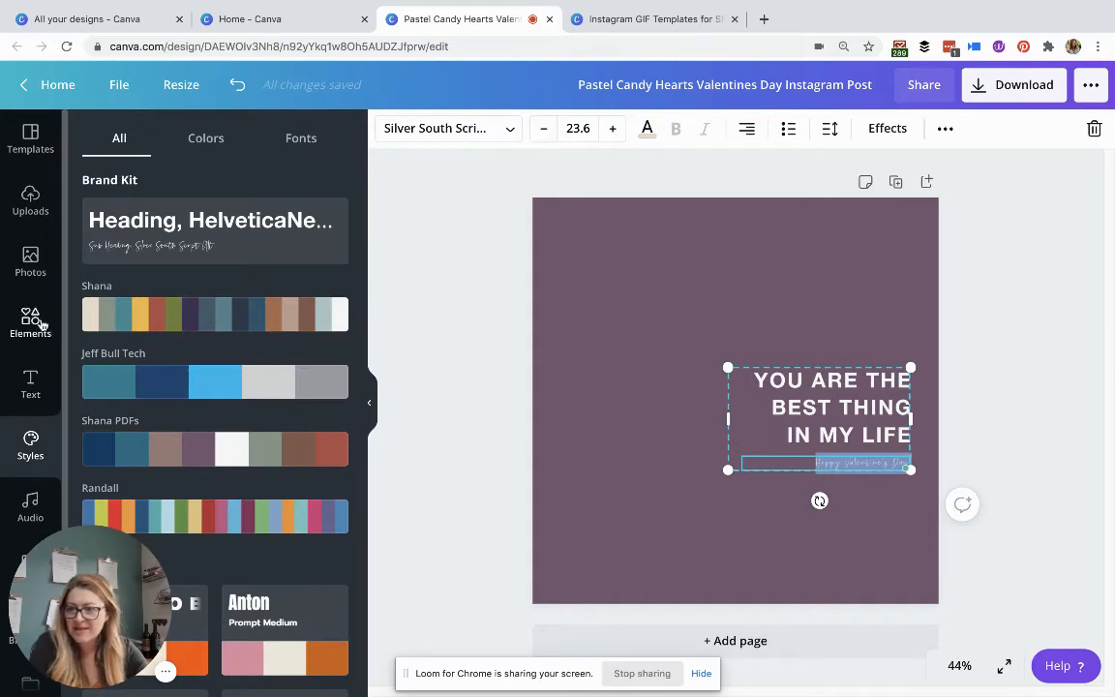
Try the recently used red wine stock photo on the page and delete it again.
click(34, 261)
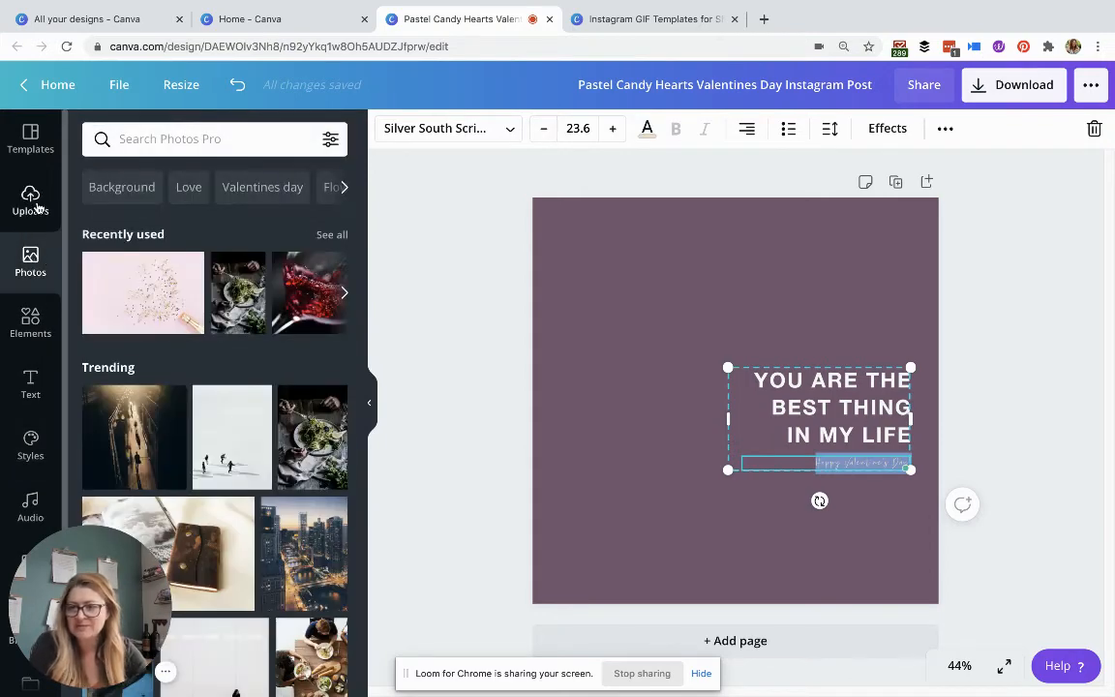
click(34, 203)
scroll(222, 461, down, 3)
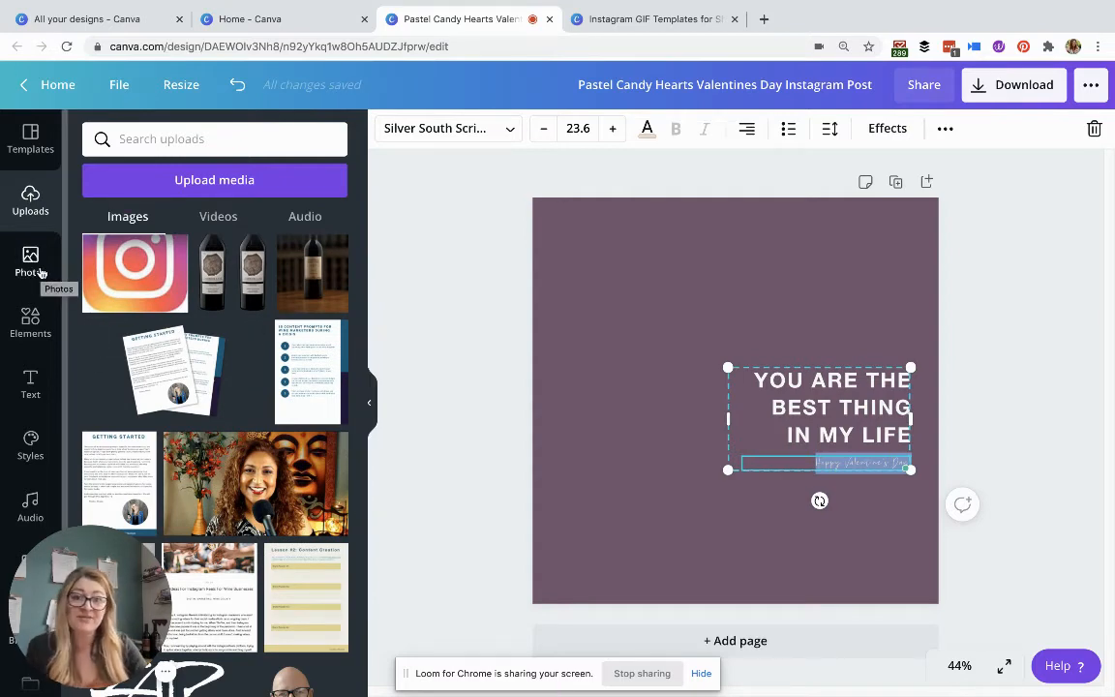
click(42, 274)
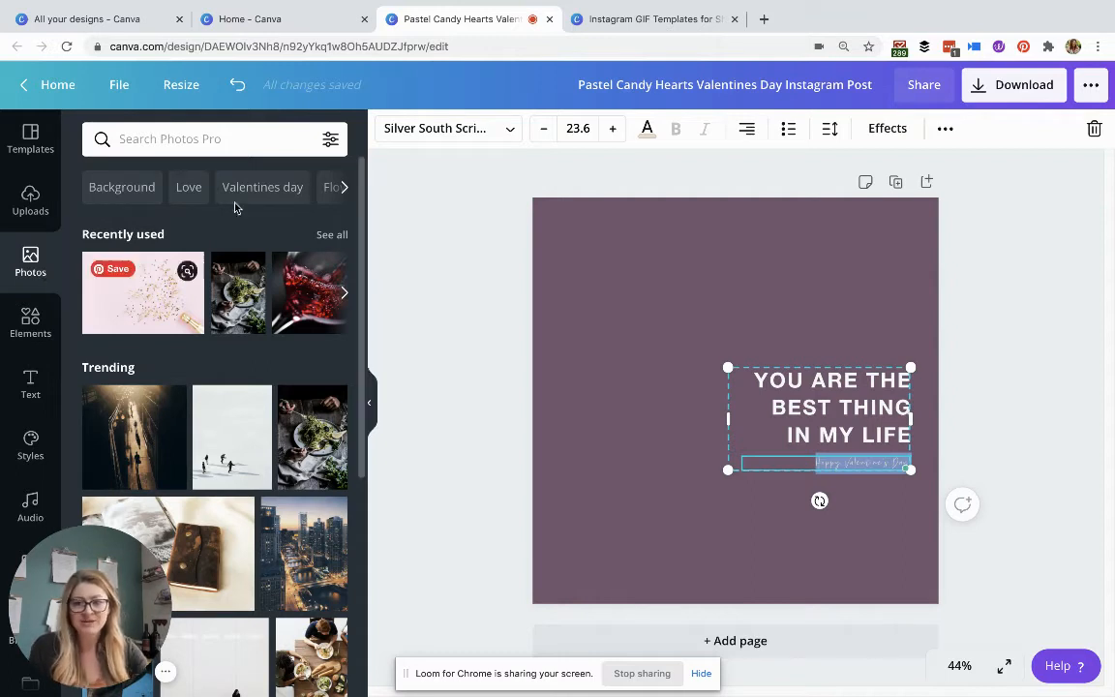
drag(320, 290, 634, 435)
key(Delete)
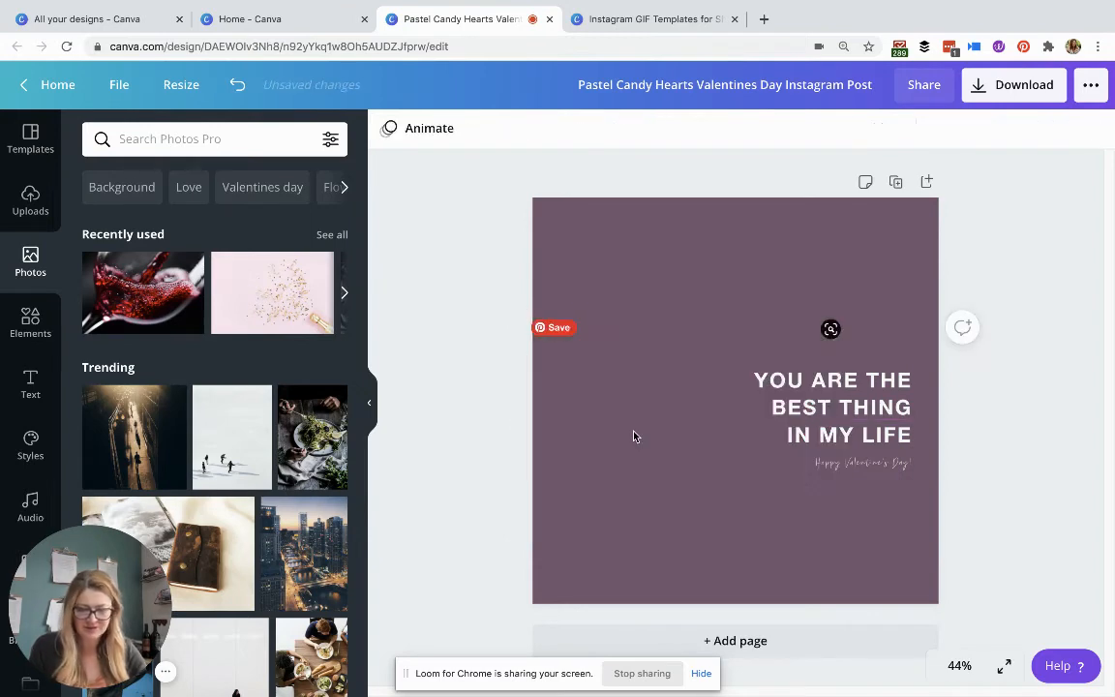
Set the recently used confetti and champagne photo as the page background and reposition its crop to show the bottle.
drag(567, 292, 797, 224)
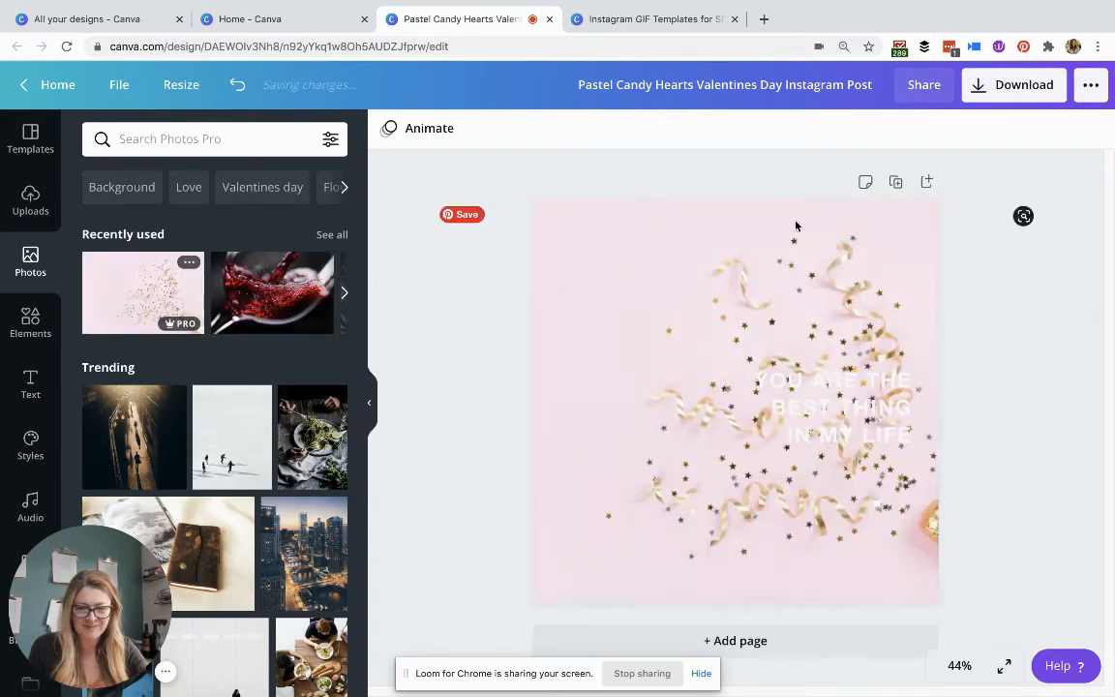
click(890, 262)
double_click(891, 262)
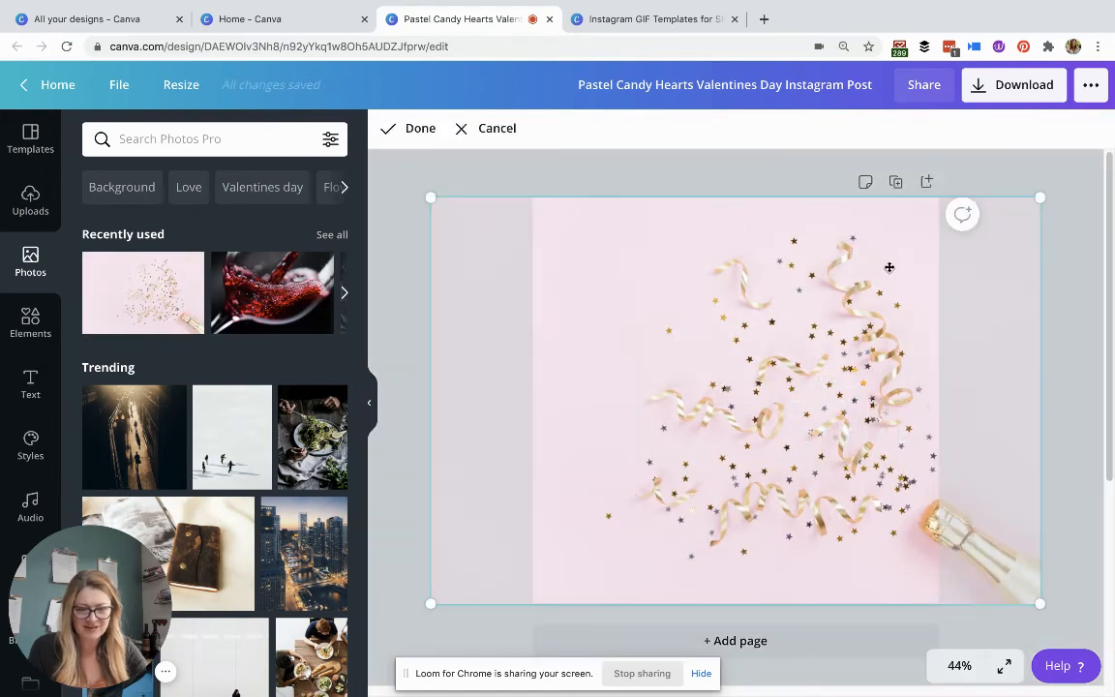
drag(756, 262, 655, 261)
click(401, 137)
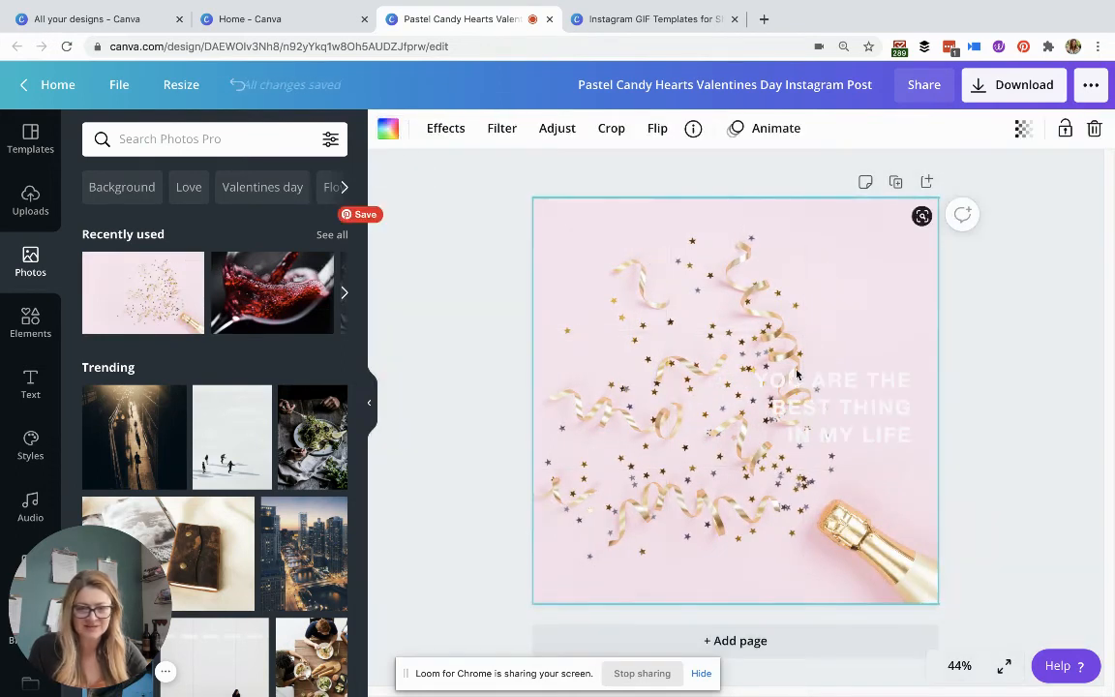
Recolour the heading with the muted purple document colour and the "Happy Valentine's Day!" line with the dark purple brand colour.
click(819, 407)
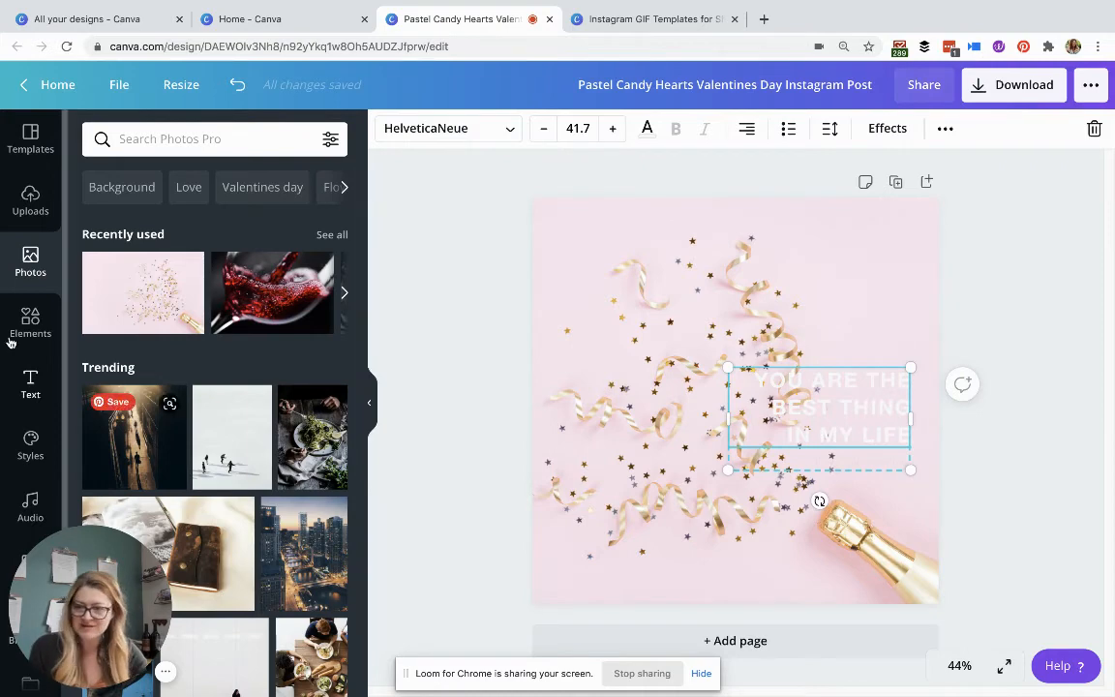
click(647, 127)
click(99, 297)
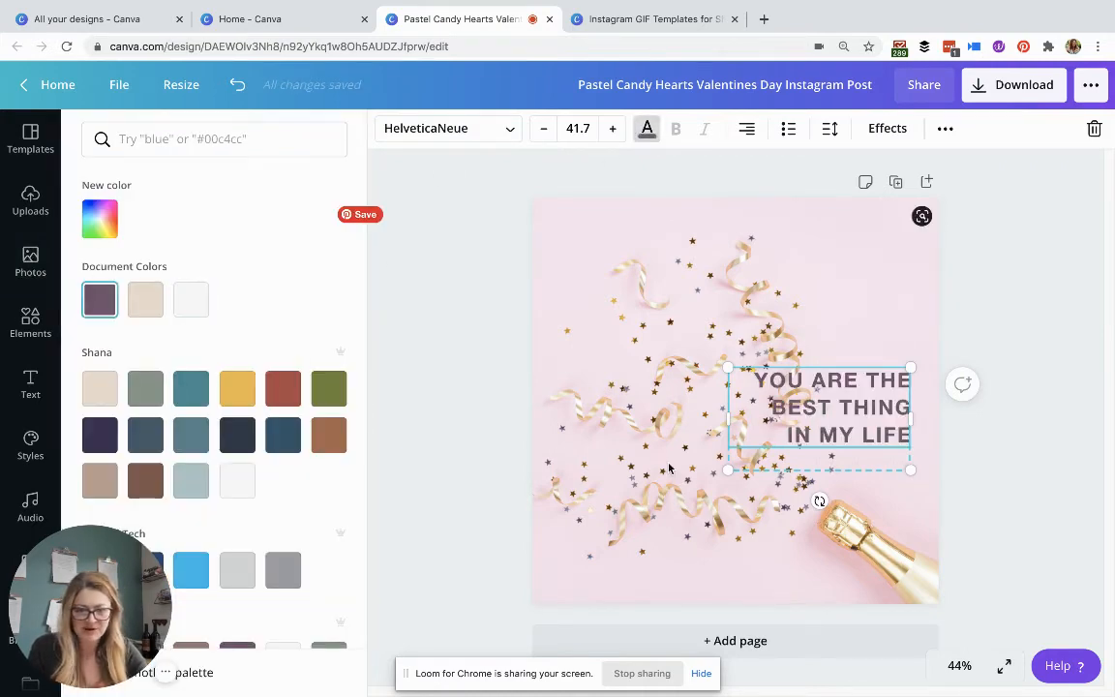
click(798, 463)
click(91, 432)
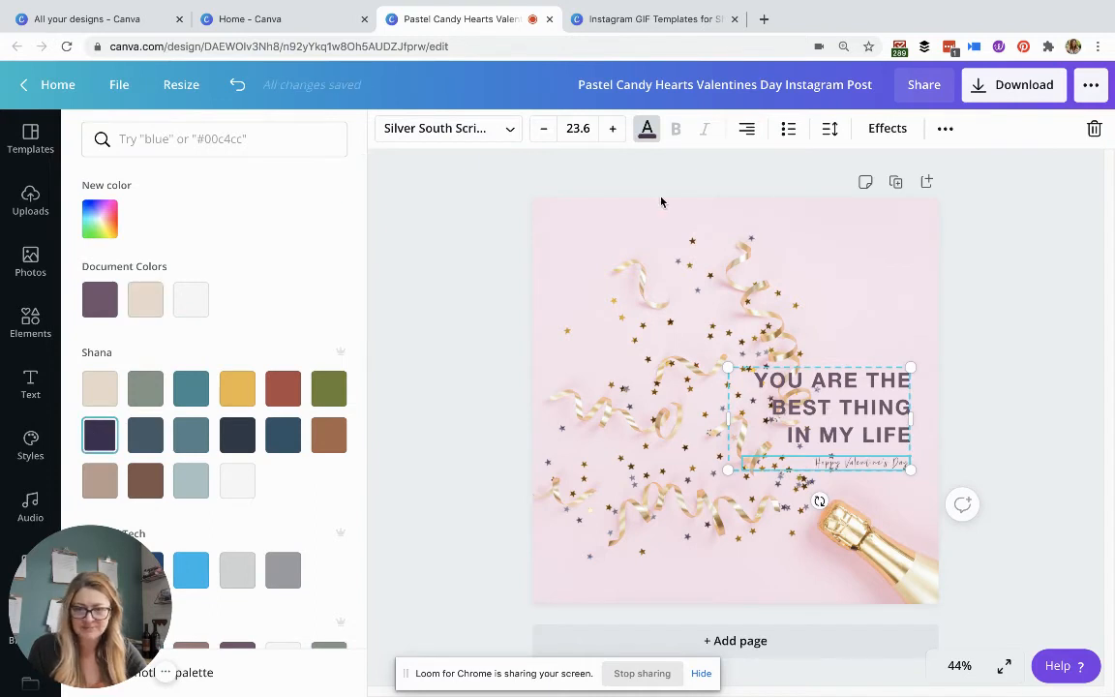
Enlarge the text group to a heading size of about 87.6 and move it down to the middle of the page.
drag(728, 369, 529, 244)
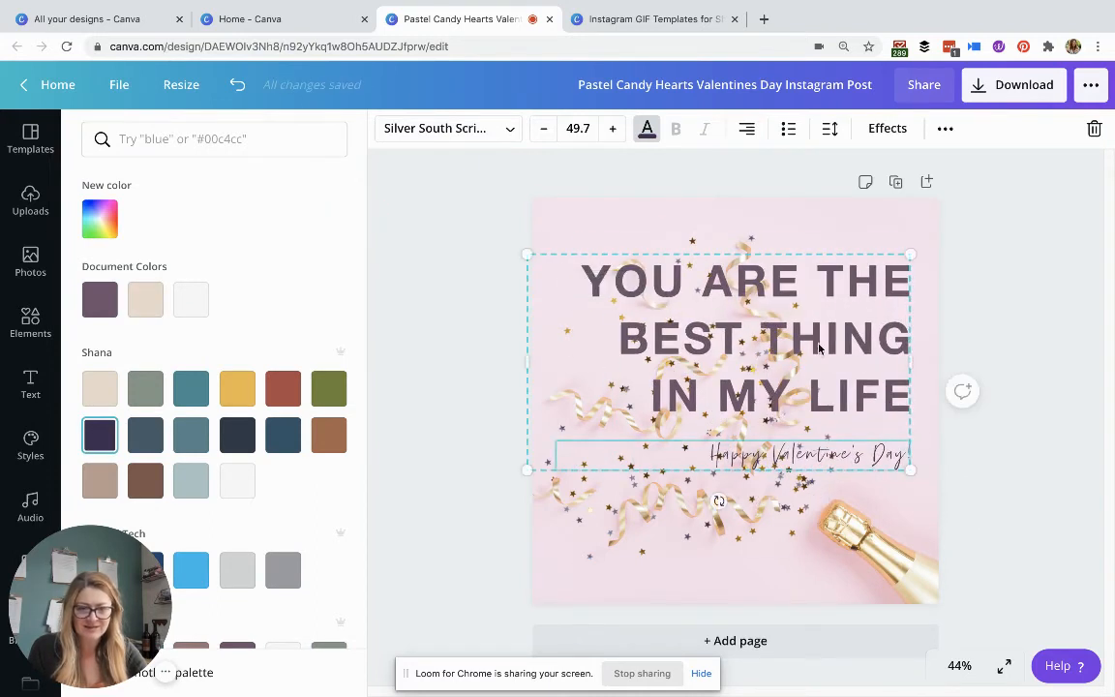
drag(811, 345, 814, 382)
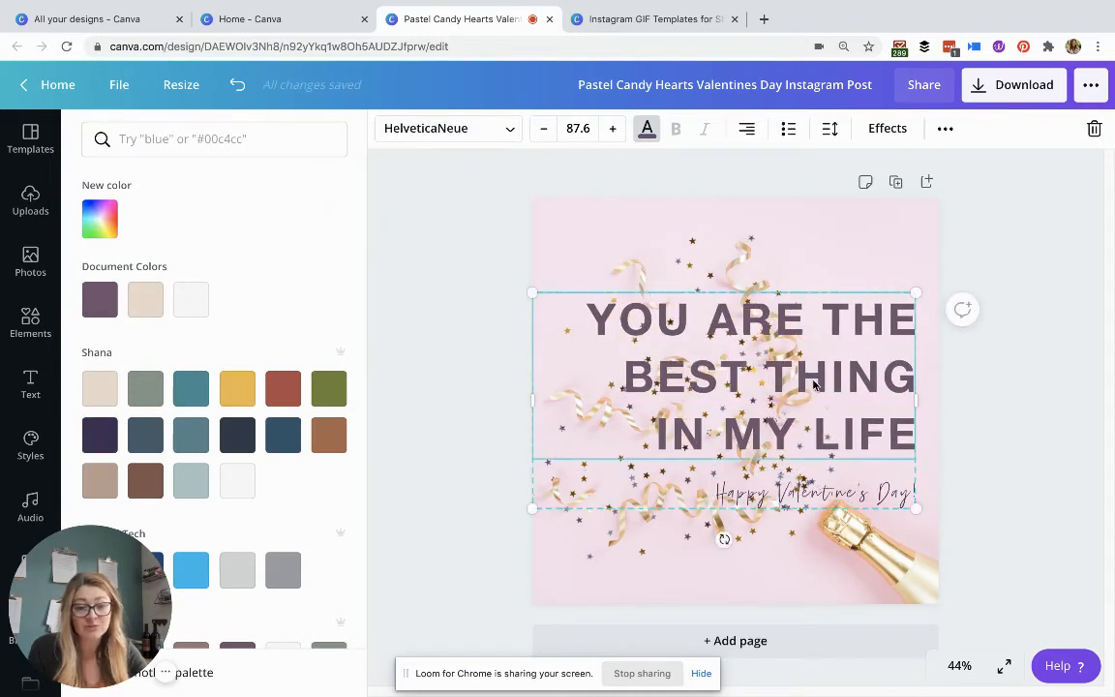
Add the Digital Marketing logo from the Logos folder to the page.
scroll(30, 463, down, 2)
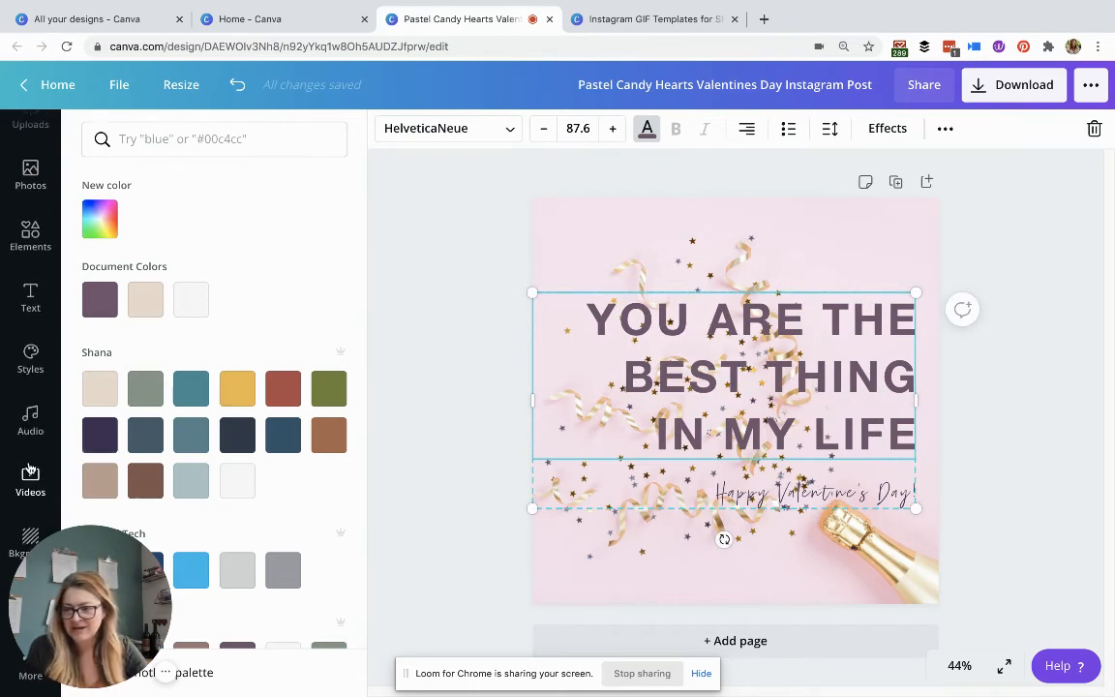
scroll(28, 421, up, 2)
drag(110, 616, 274, 615)
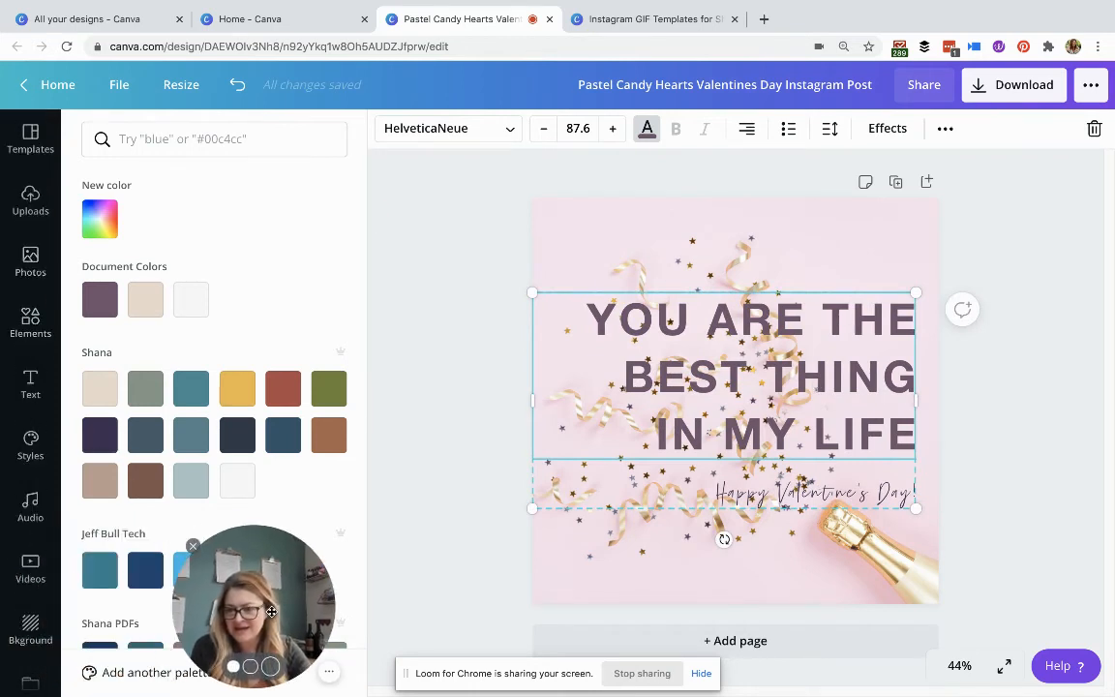
scroll(30, 605, down, 2)
click(31, 605)
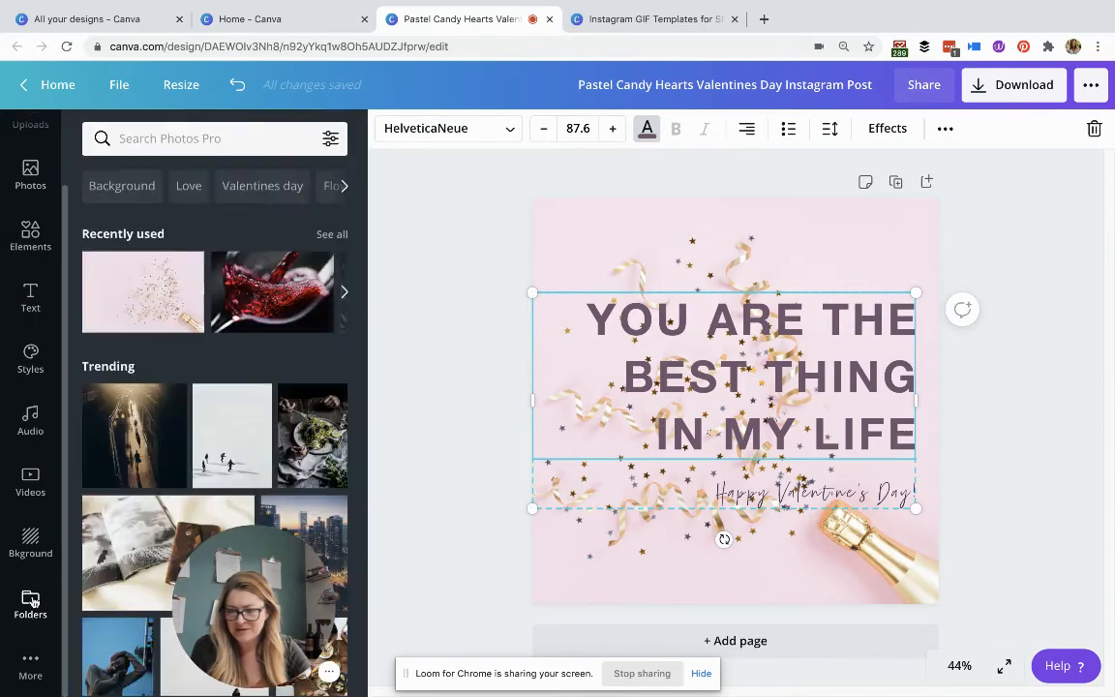
scroll(170, 445, down, 1)
click(171, 444)
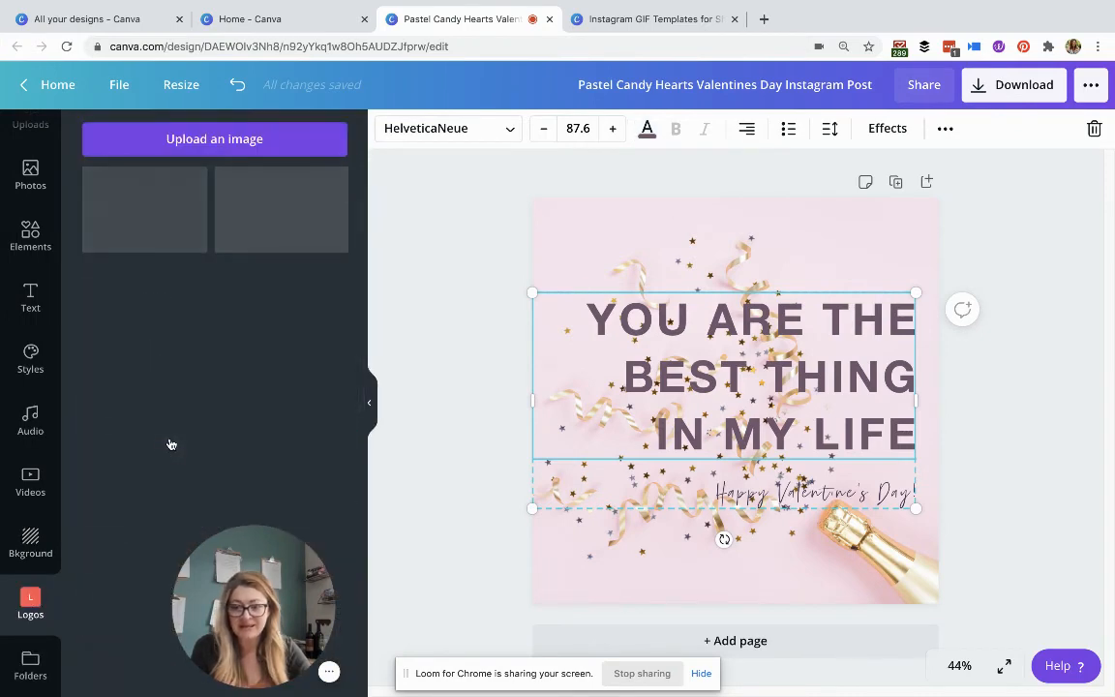
click(279, 212)
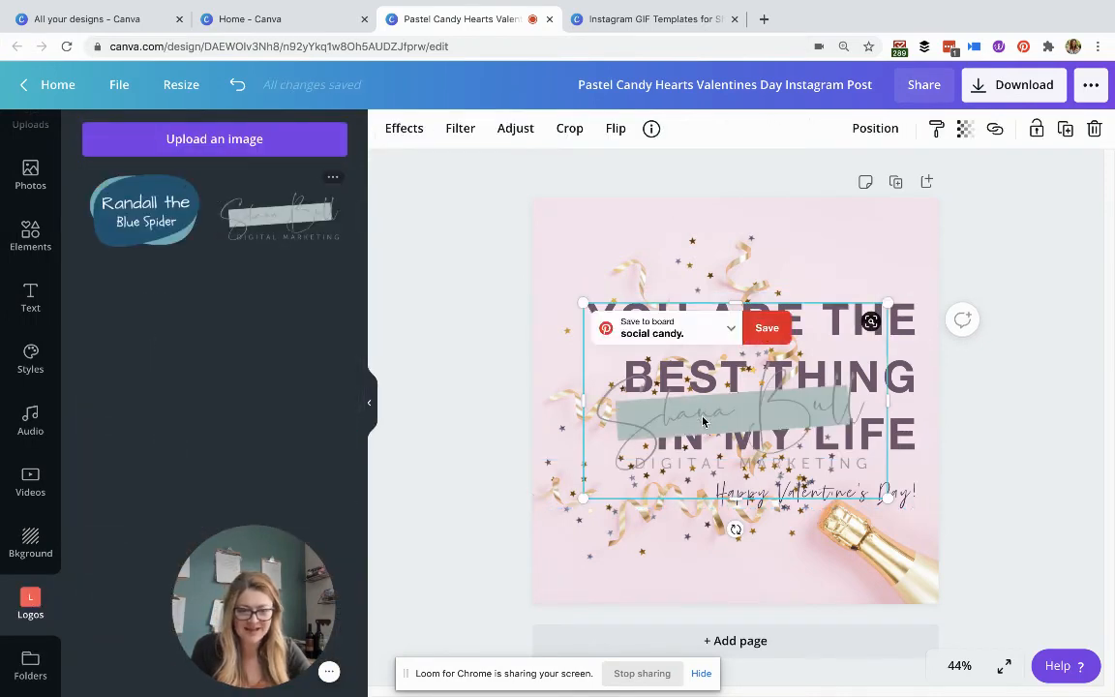
Shrink the logo and place it at the bottom of the page, centred under the text group.
drag(583, 499, 722, 560)
drag(652, 591, 681, 574)
drag(738, 550, 725, 568)
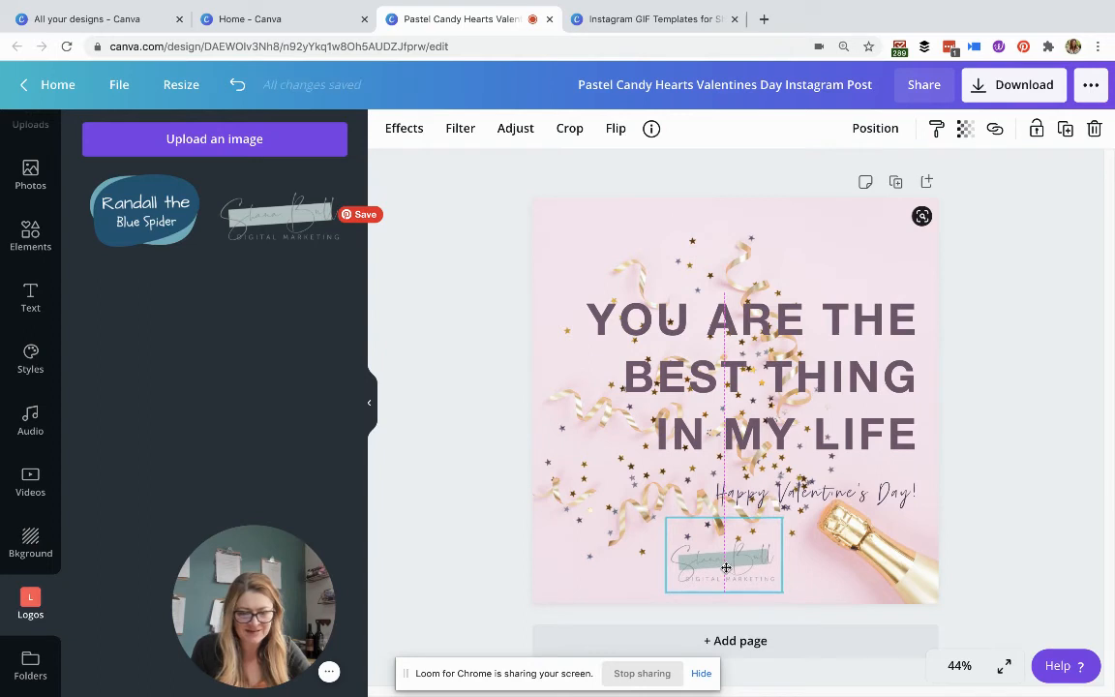
click(996, 343)
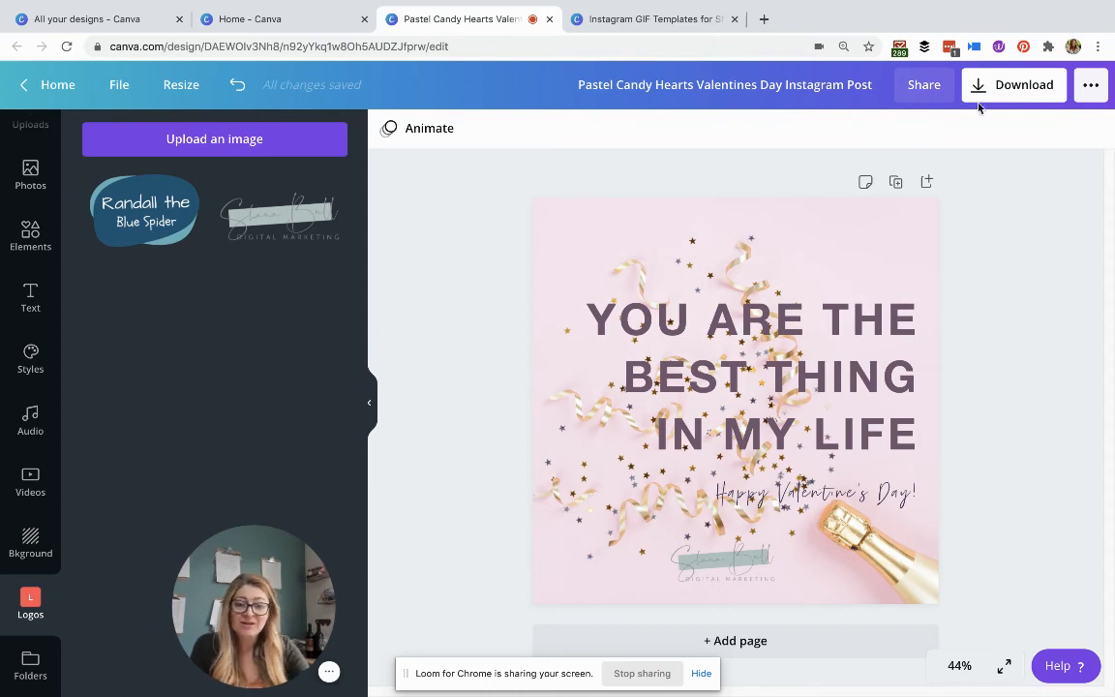
Select the entire "YOU ARE THE BEST THING IN MY LIFE" heading text for editing.
click(595, 319)
click(595, 319)
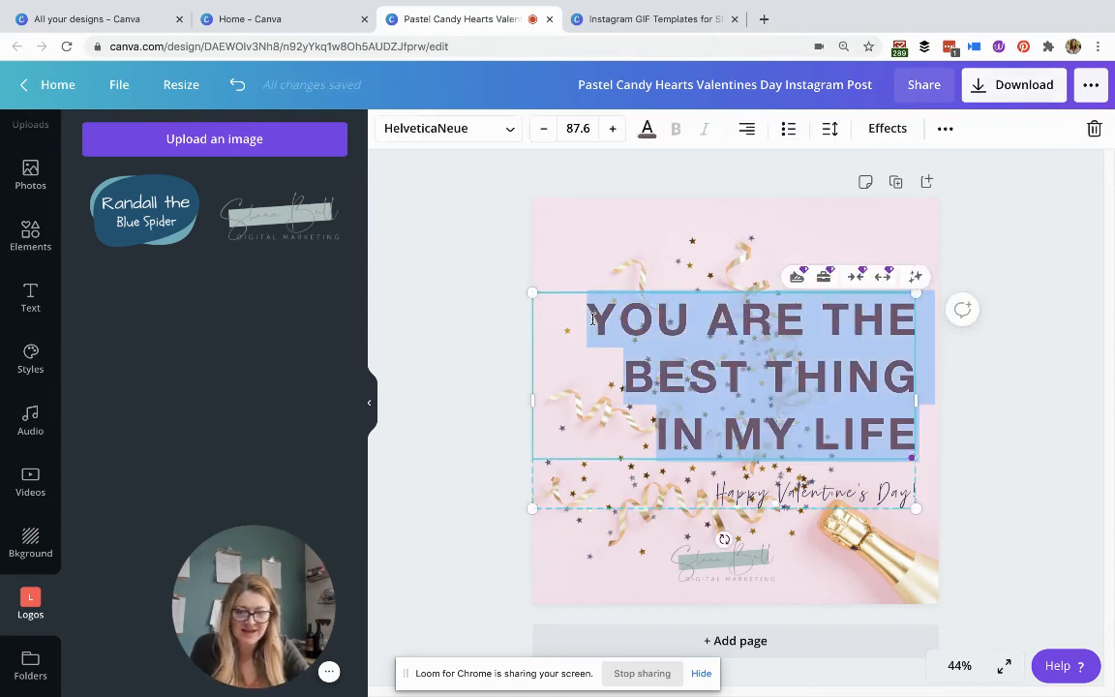